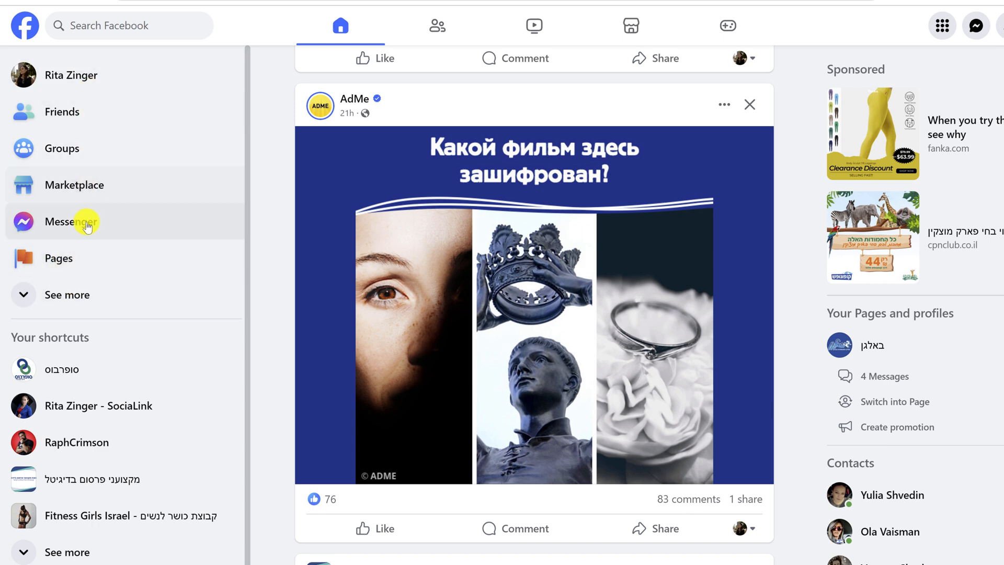
# Step: Open the list of managed Pages and start creating a new Page
pyautogui.click(64, 289)
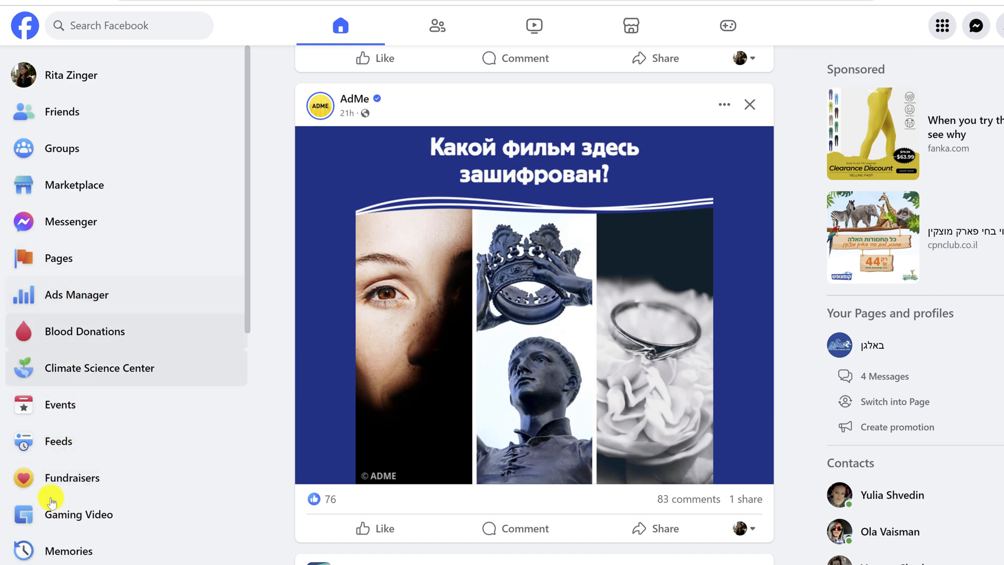
pyautogui.scroll(-5, 101, 415)
pyautogui.scroll(5, 98, 376)
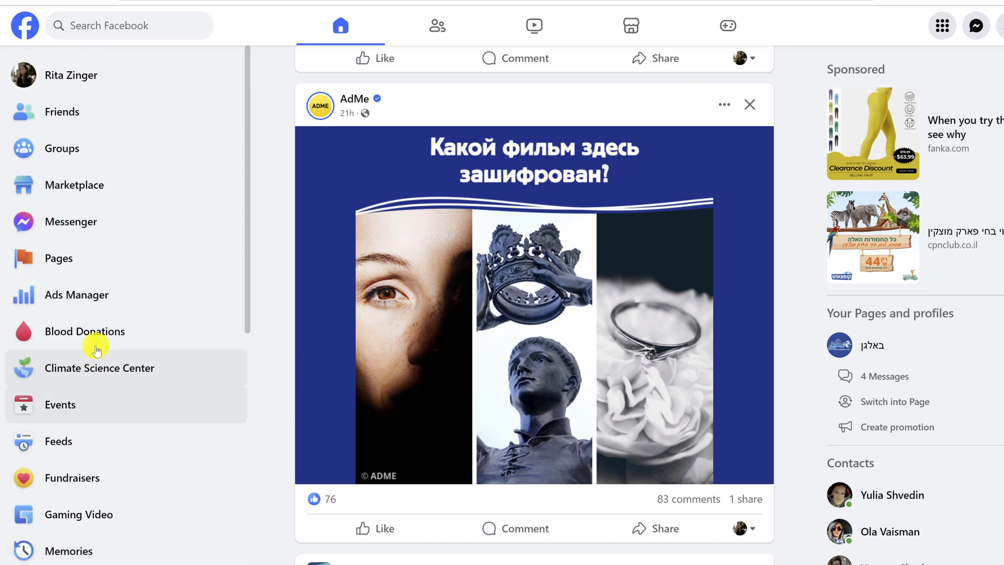
pyautogui.click(83, 258)
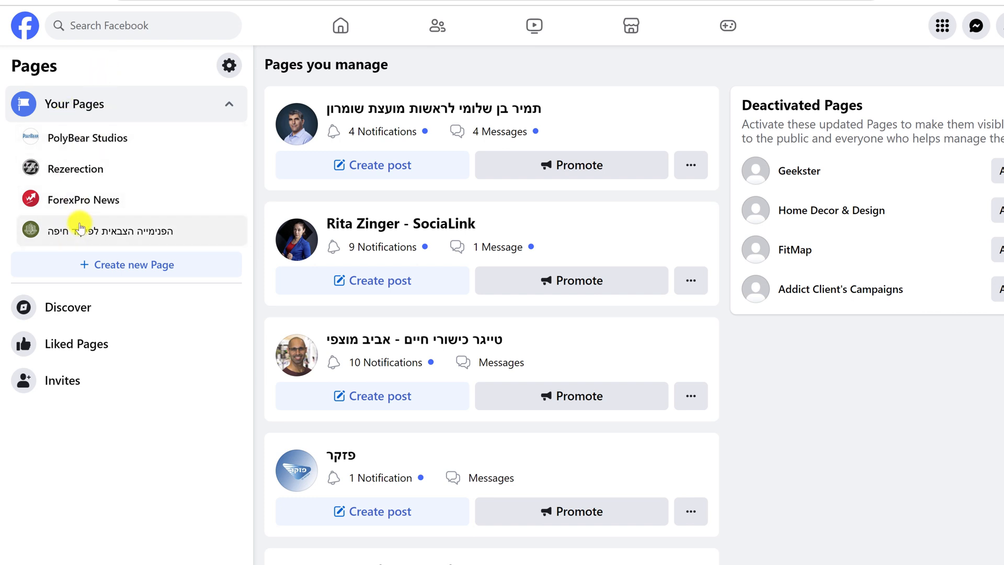
pyautogui.click(125, 265)
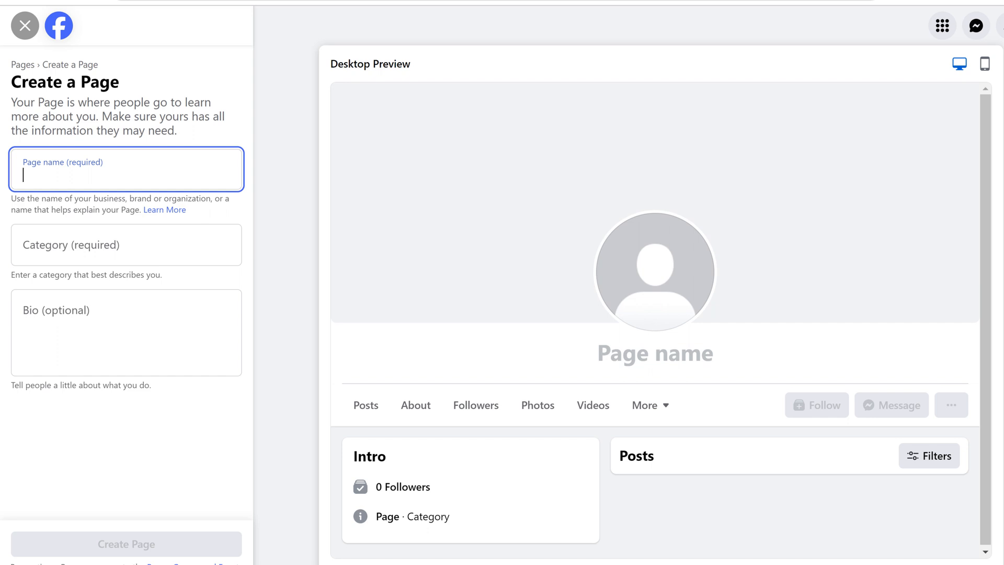
# Step: Create the Page with the owner's first name plus "Digital Marketer" as its name and Advertising/Marketing as its category
pyautogui.write('Rita')
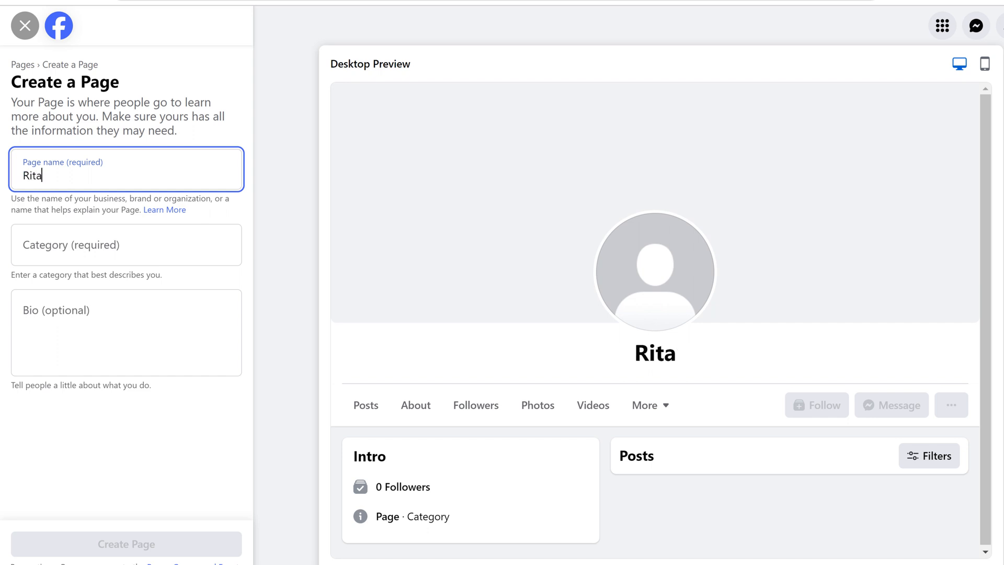
pyautogui.write(' D')
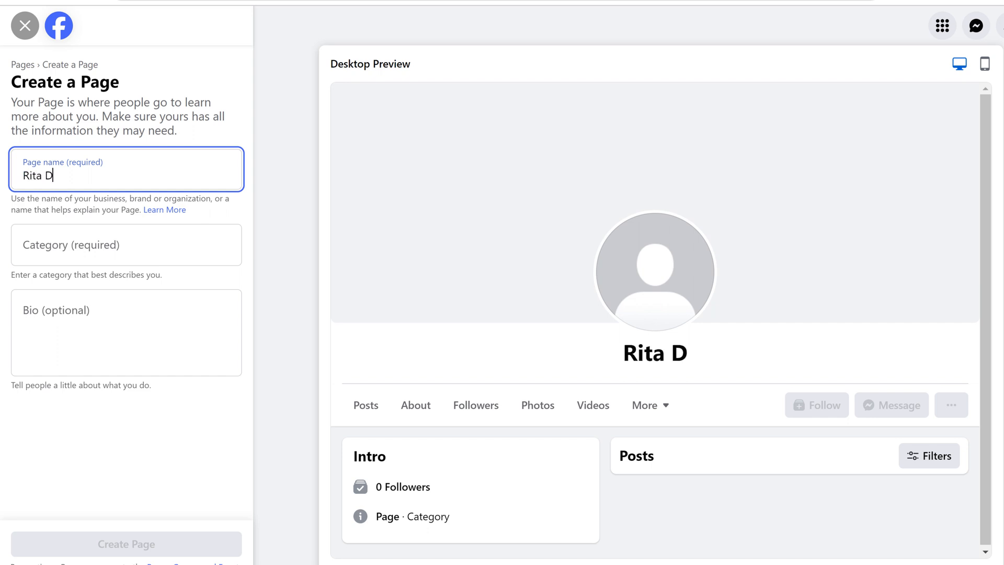
pyautogui.write('igital Marketer')
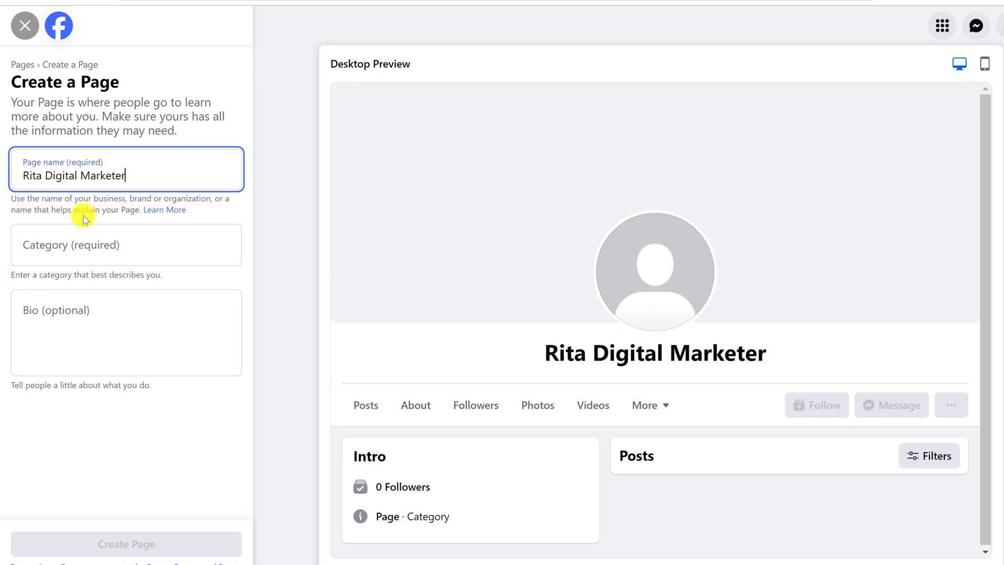
pyautogui.click(85, 243)
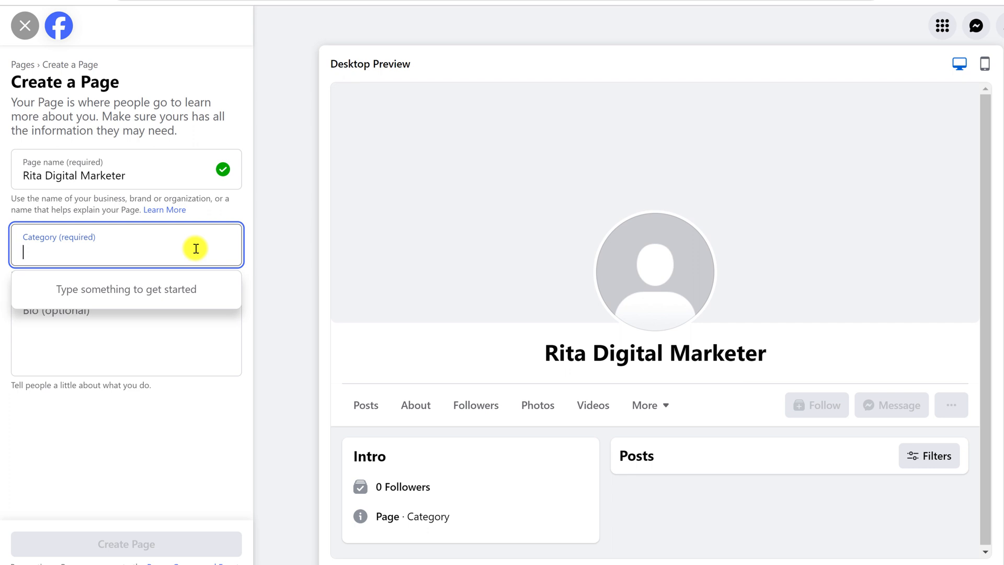
pyautogui.click(180, 349)
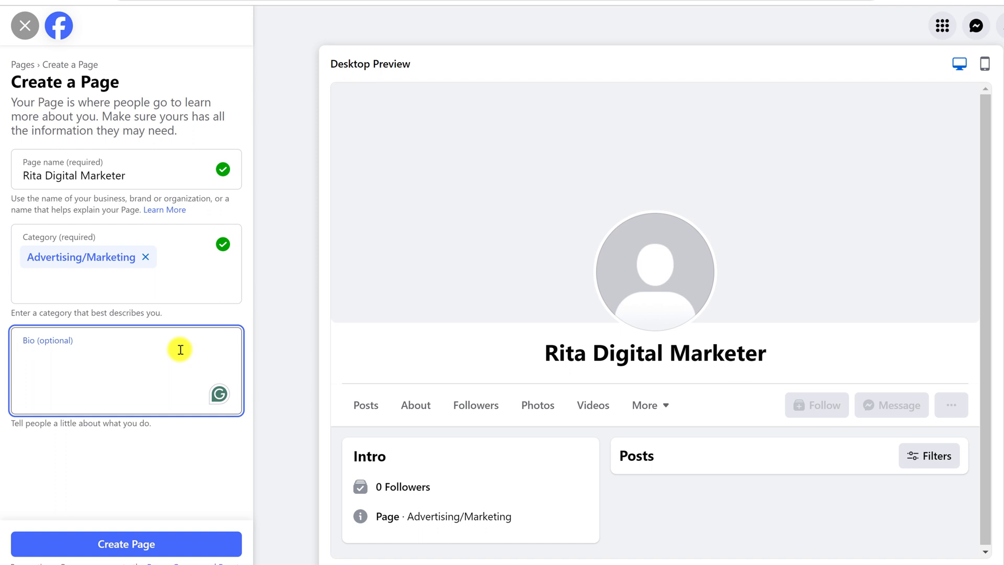
pyautogui.click(212, 545)
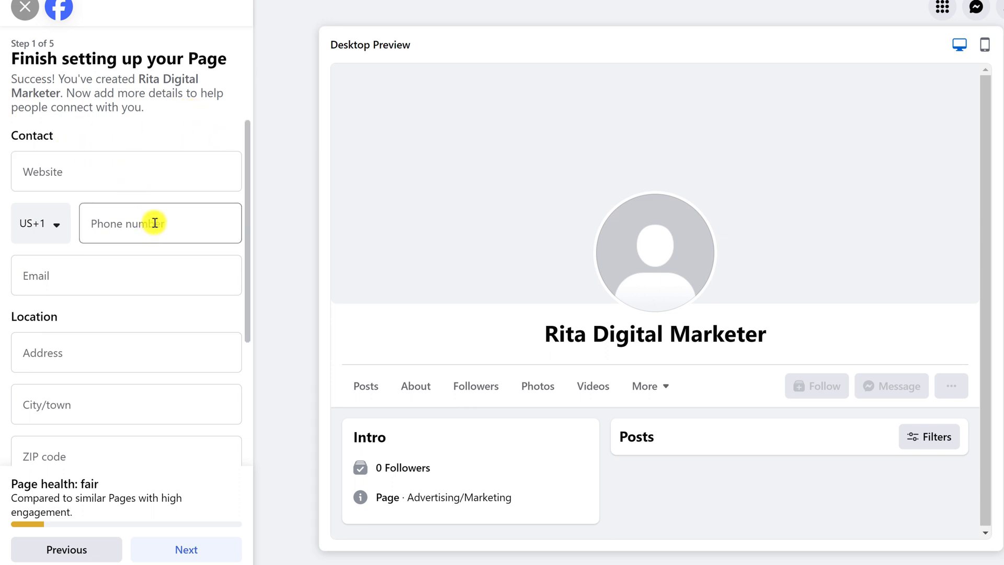
# Step: Review the contact and location fields, set the hours to "No hours available", and continue to the Page customization stage
pyautogui.scroll(-3, 191, 347)
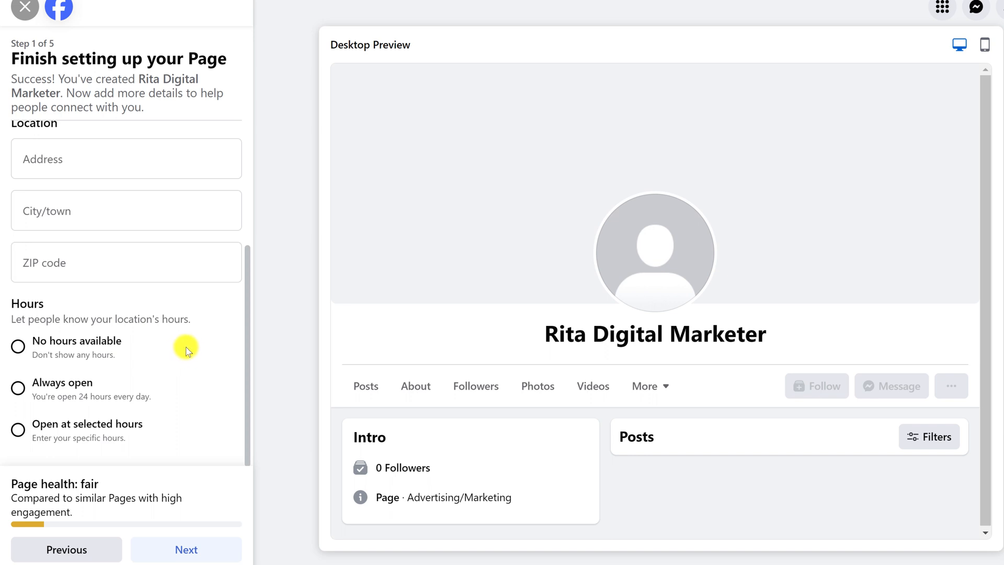
pyautogui.scroll(3, 191, 347)
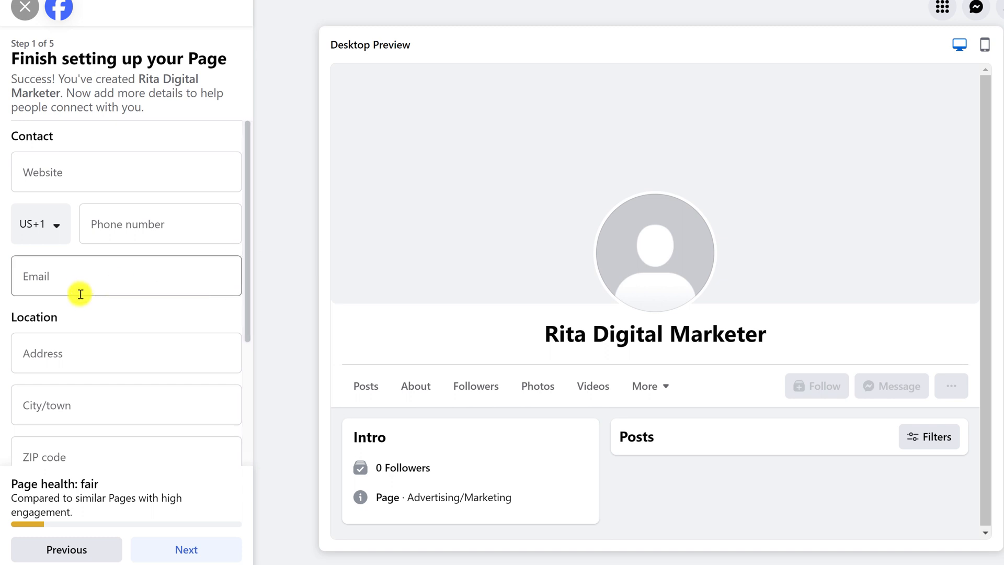
pyautogui.scroll(-4, 173, 298)
pyautogui.scroll(1, 206, 219)
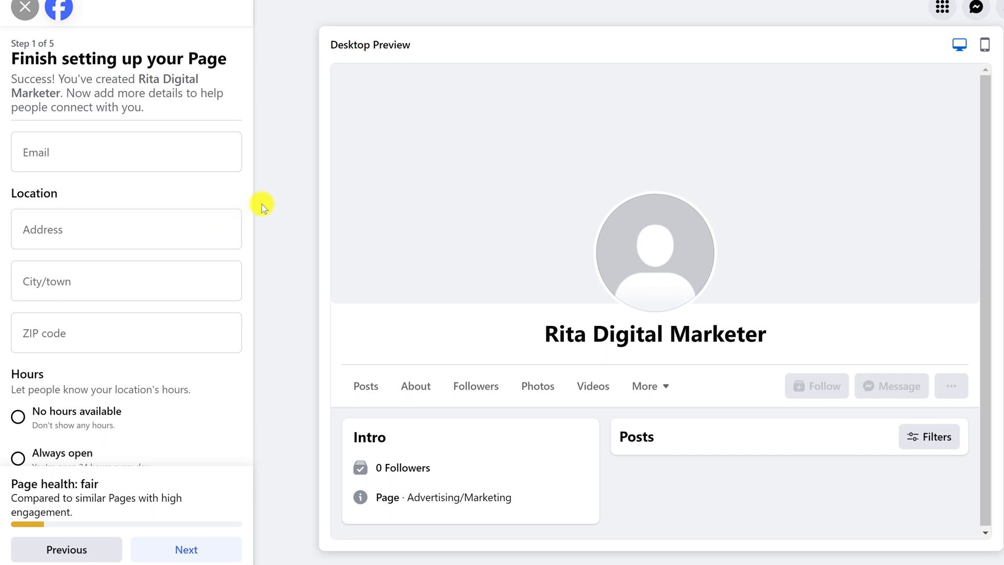
pyautogui.scroll(-1, 202, 325)
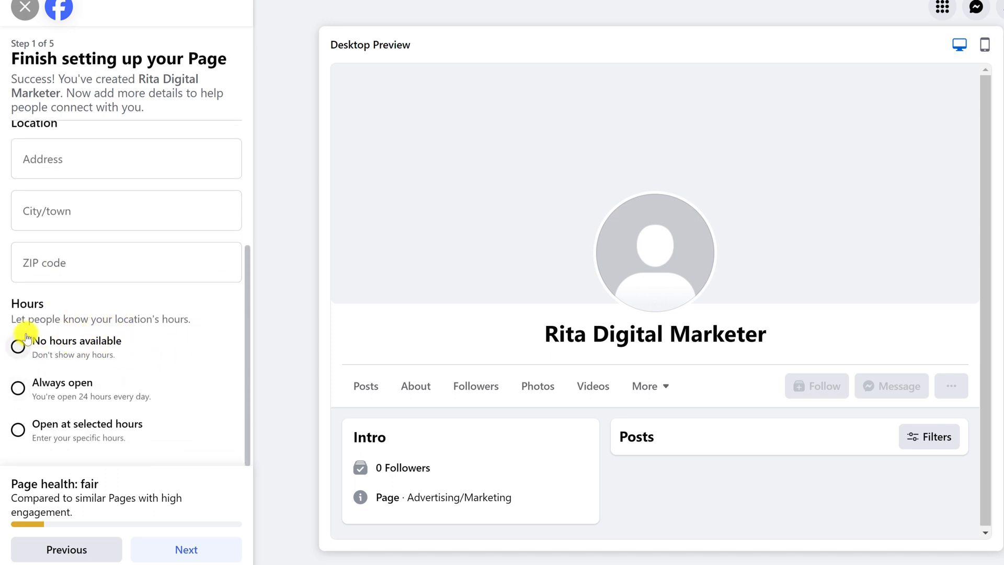
pyautogui.scroll(3, 68, 319)
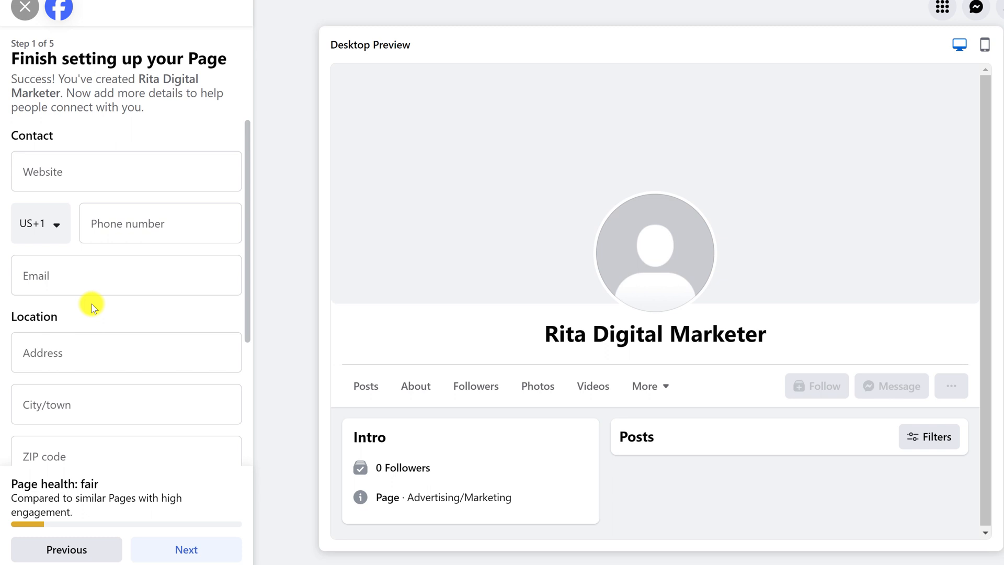
pyautogui.scroll(-3, 172, 324)
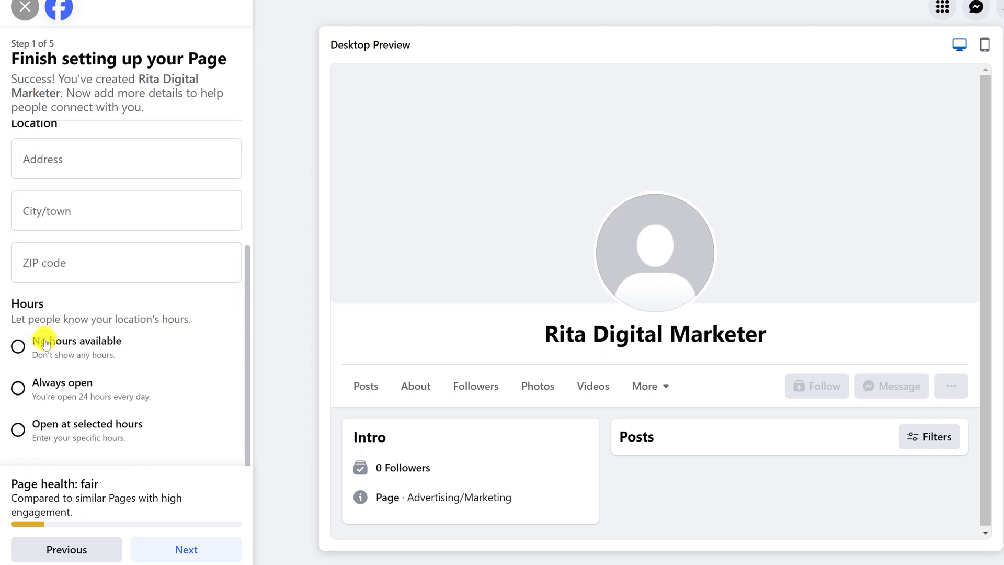
pyautogui.click(19, 347)
pyautogui.click(176, 547)
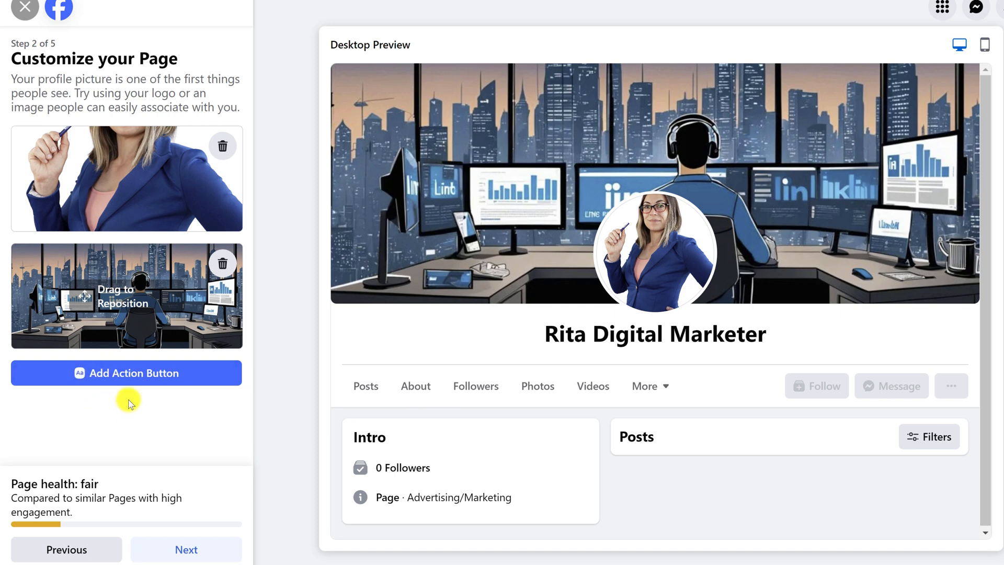
# Step: Add a "Send message" action button to the Page that starts a Messenger chat, and save it
pyautogui.click(122, 378)
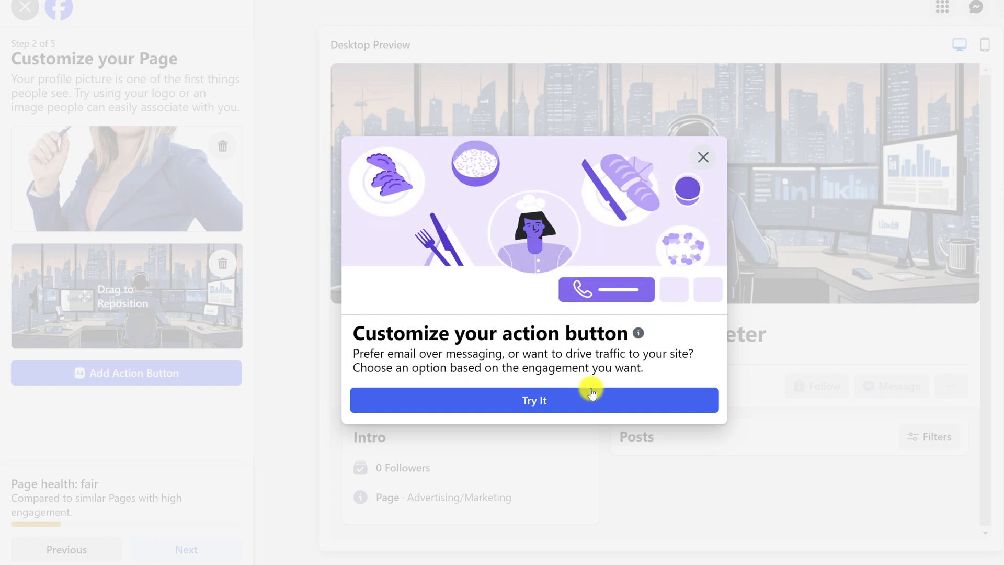
pyautogui.click(546, 400)
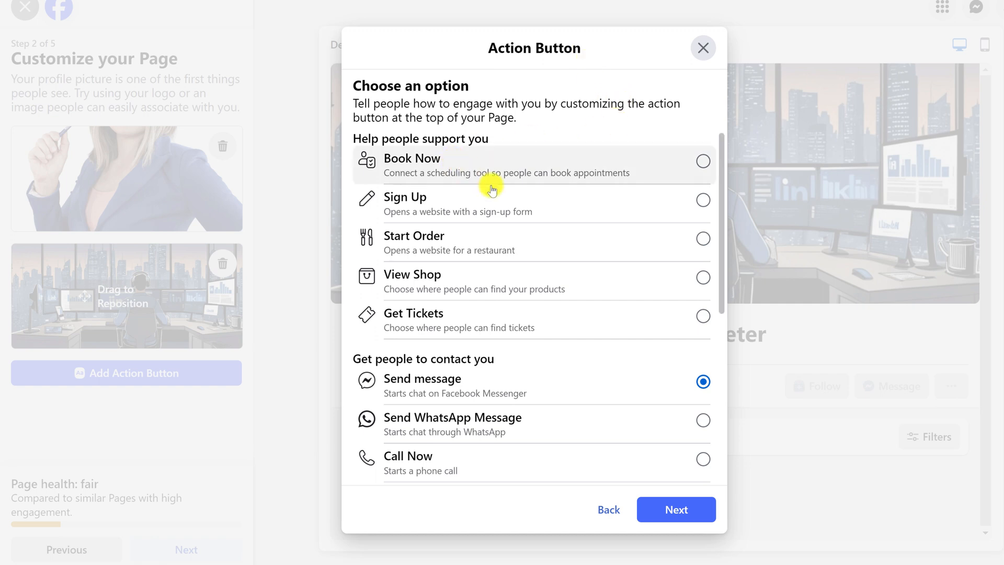
pyautogui.scroll(-6, 494, 194)
pyautogui.scroll(6, 560, 201)
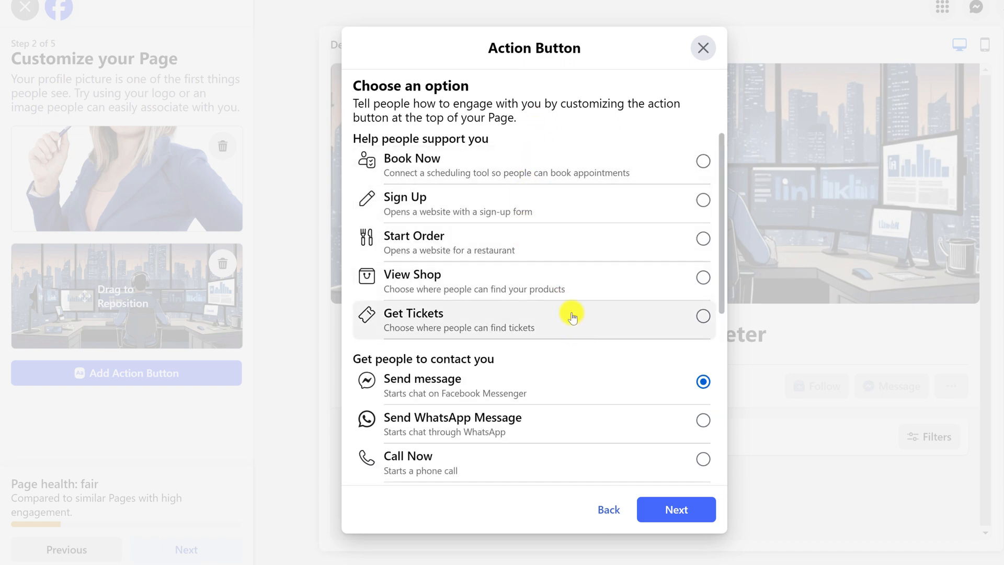
pyautogui.scroll(-2, 573, 321)
pyautogui.scroll(-2, 591, 289)
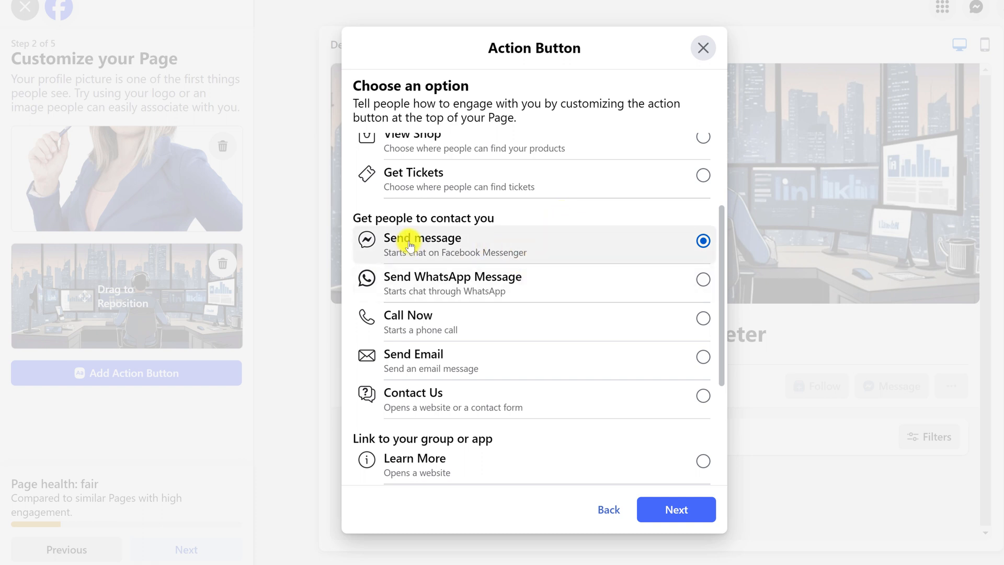
pyautogui.scroll(-4, 450, 298)
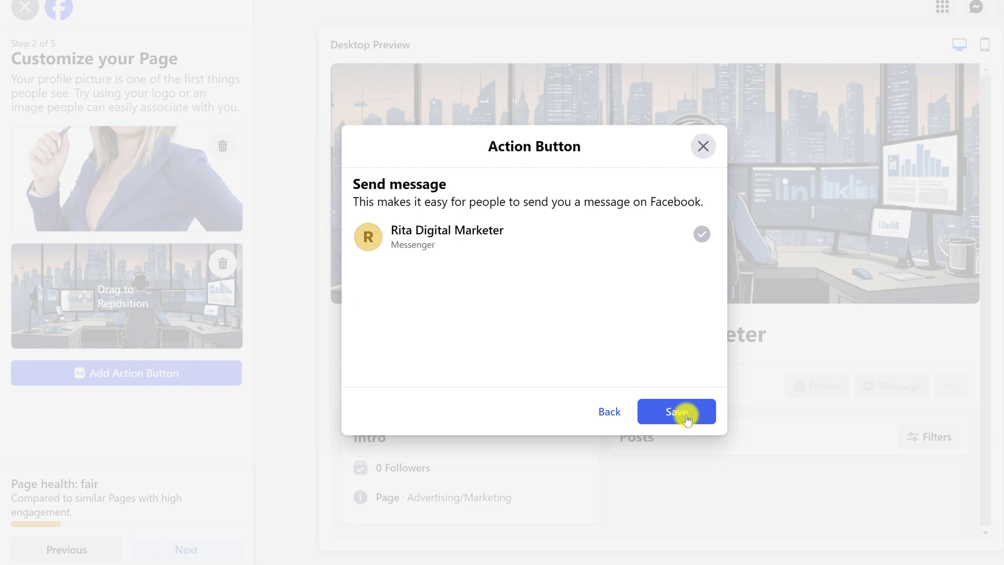
pyautogui.click(686, 420)
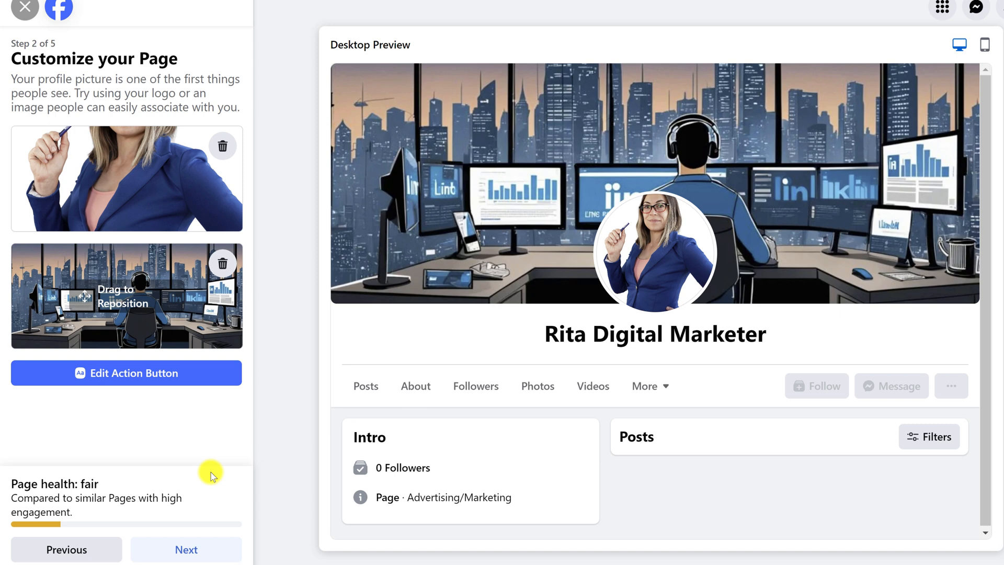
# Step: Proceed through the setup, skipping the WhatsApp connection and the friend invitations
pyautogui.click(202, 548)
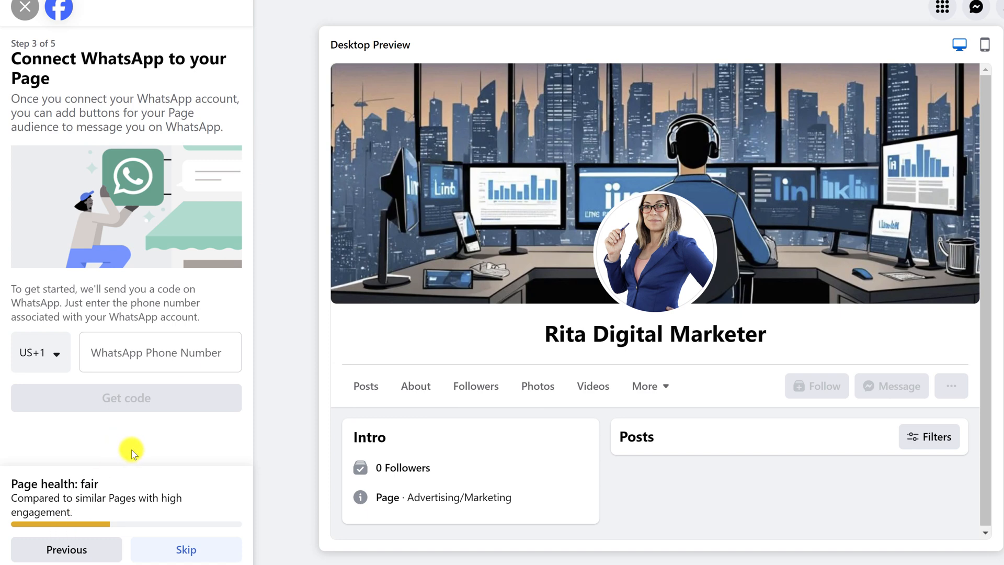
pyautogui.click(194, 553)
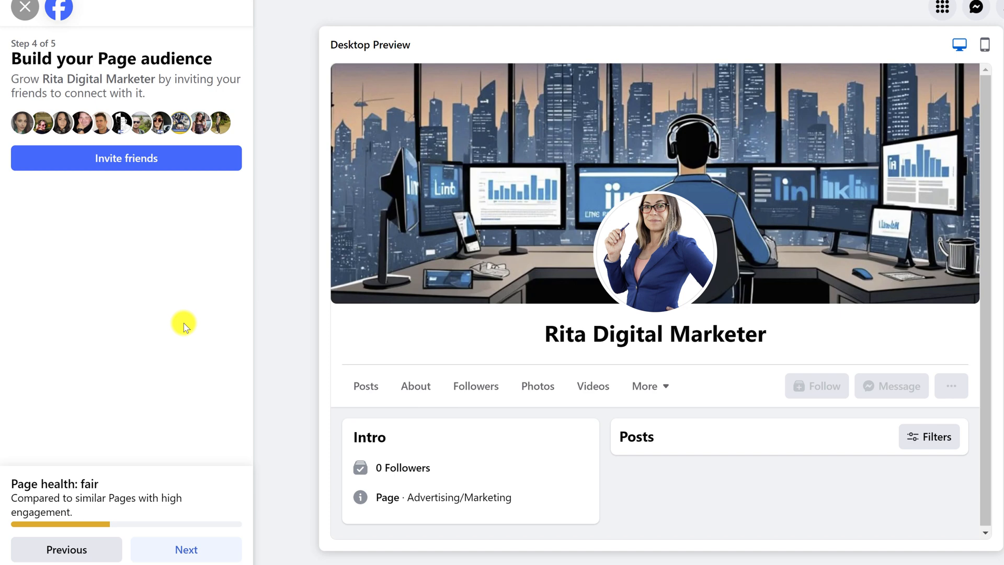
pyautogui.click(205, 550)
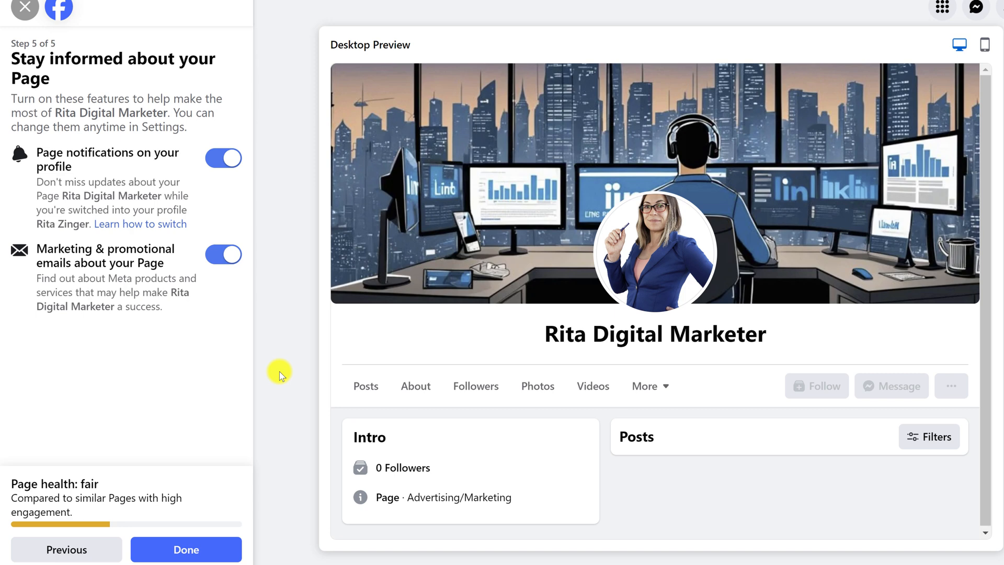
# Step: Turn off Page notifications on the profile and marketing and promotional emails, and finish the Page setup
pyautogui.click(233, 158)
pyautogui.click(230, 256)
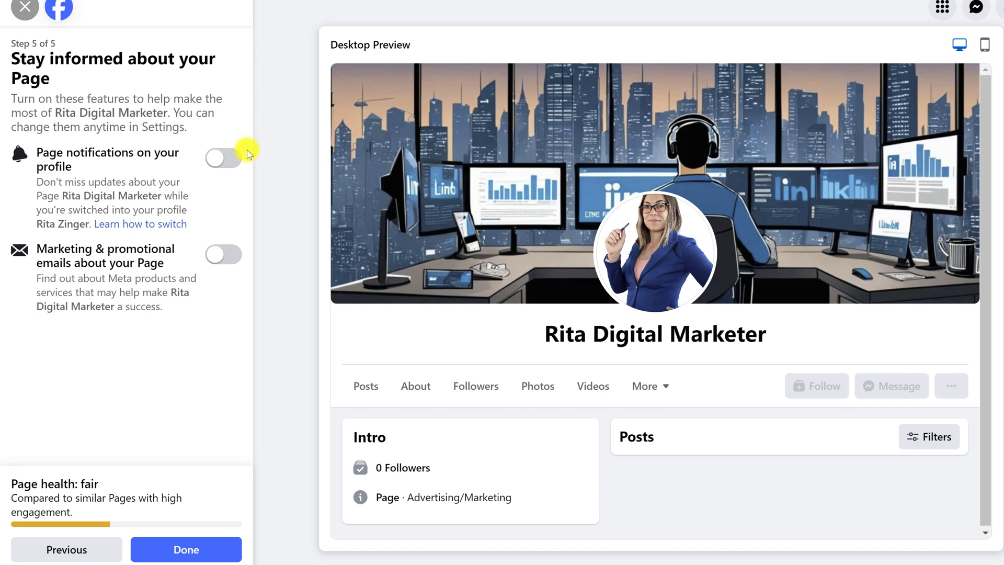
pyautogui.click(186, 549)
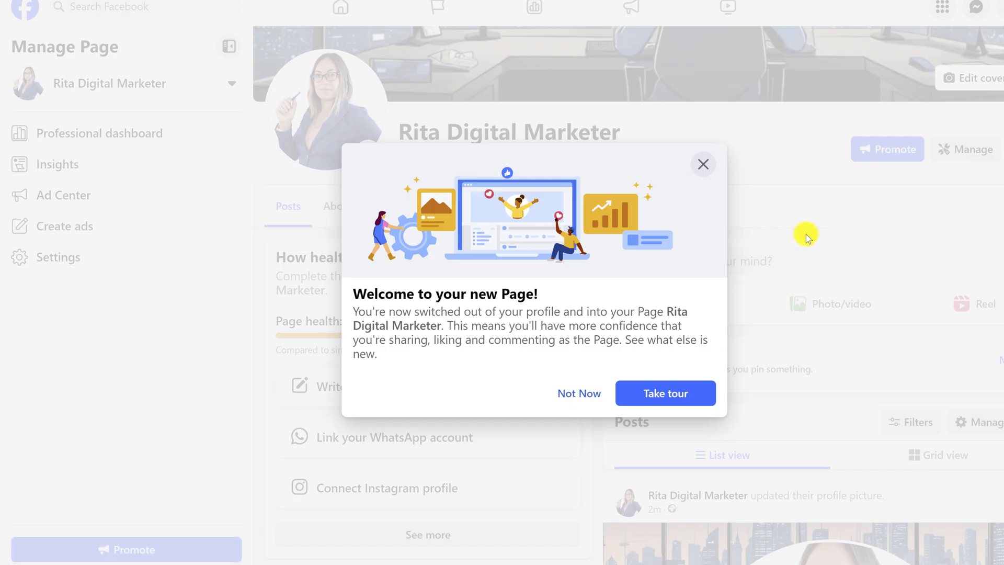
# Step: Dismiss the welcome message and the tour tip, and look over the new Page's header, intro and posts
pyautogui.click(703, 163)
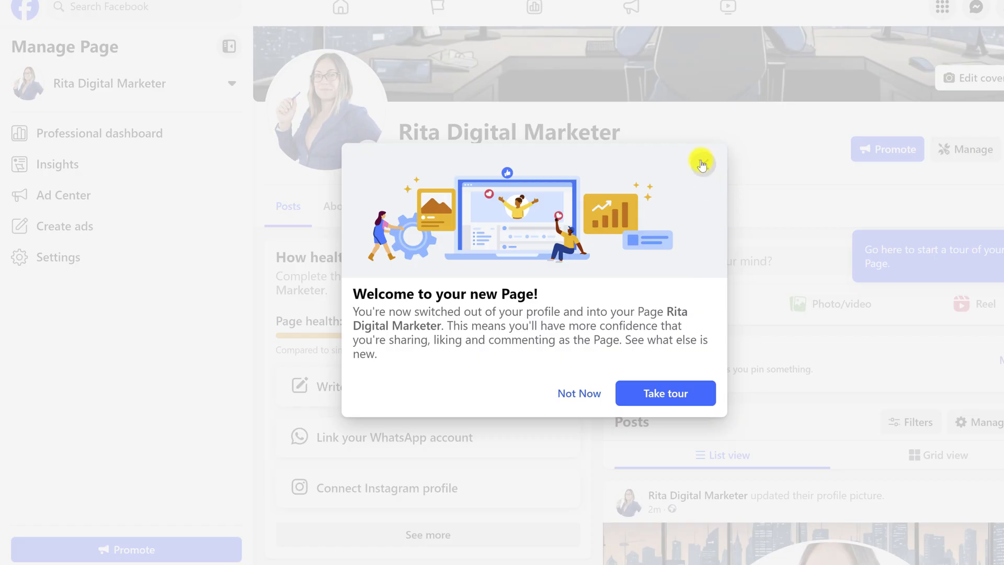
pyautogui.click(702, 165)
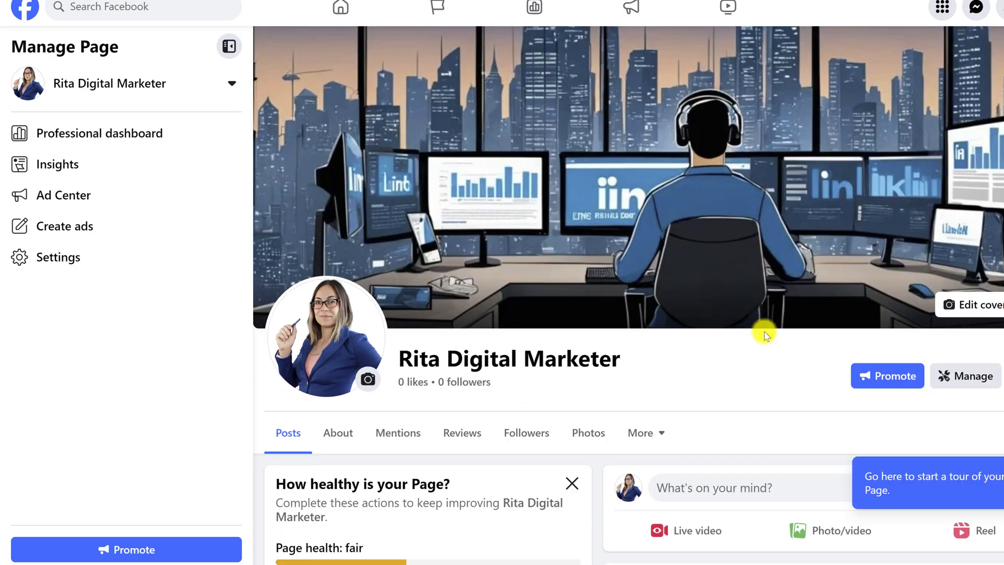
pyautogui.scroll(-10, 819, 397)
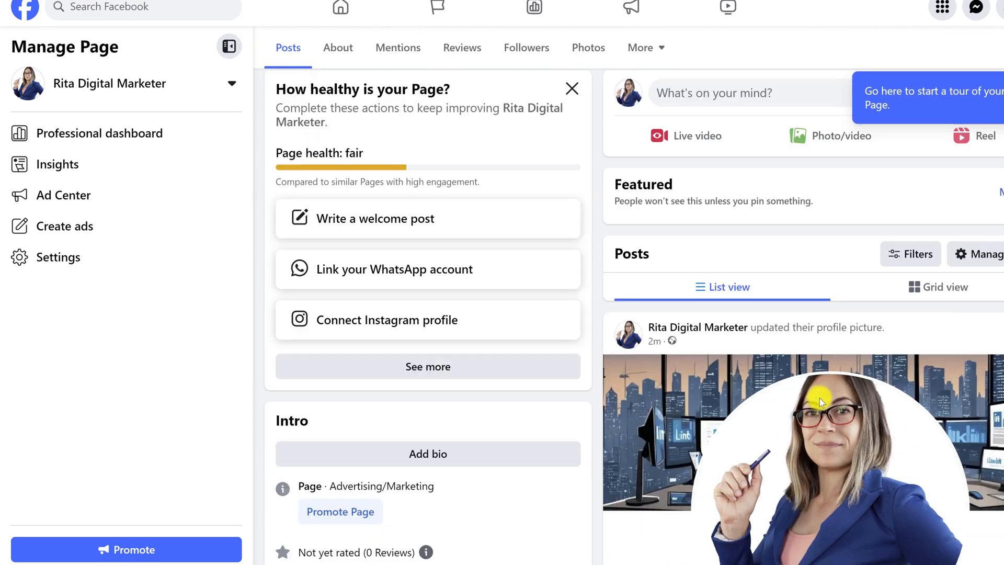
pyautogui.scroll(10, 820, 399)
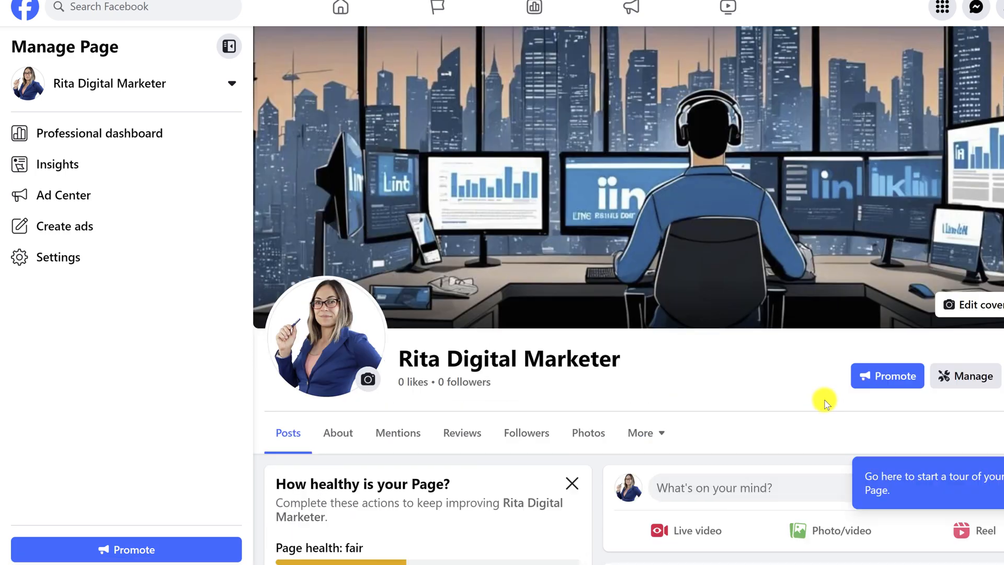
pyautogui.scroll(-2, 700, 360)
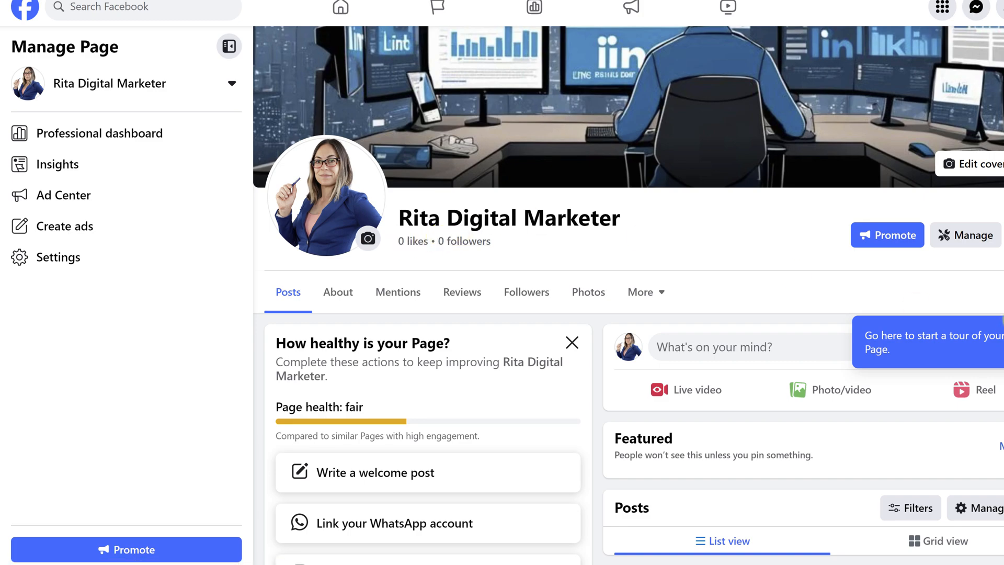
pyautogui.click(1002, 336)
pyautogui.scroll(-2, 753, 268)
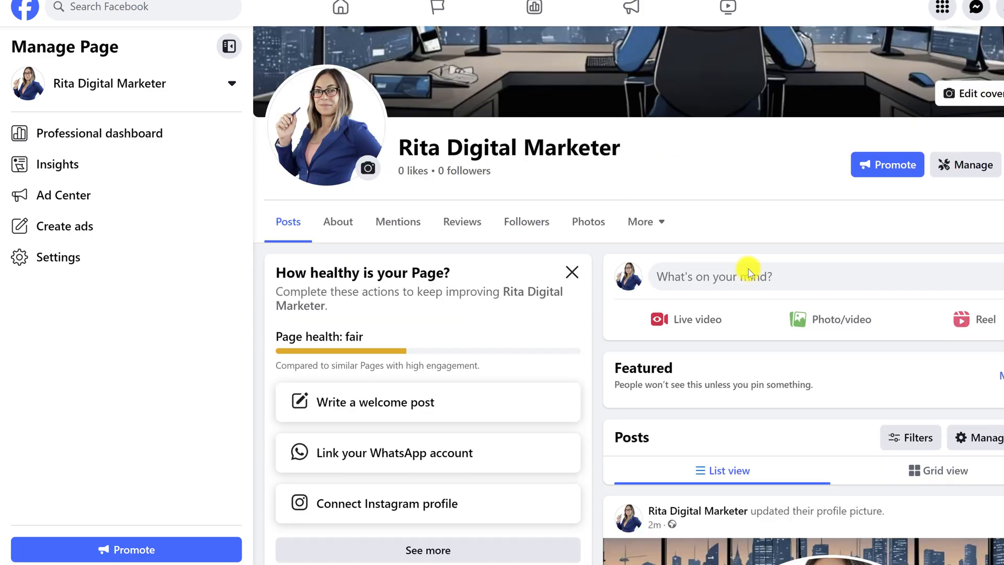
pyautogui.scroll(5, 761, 272)
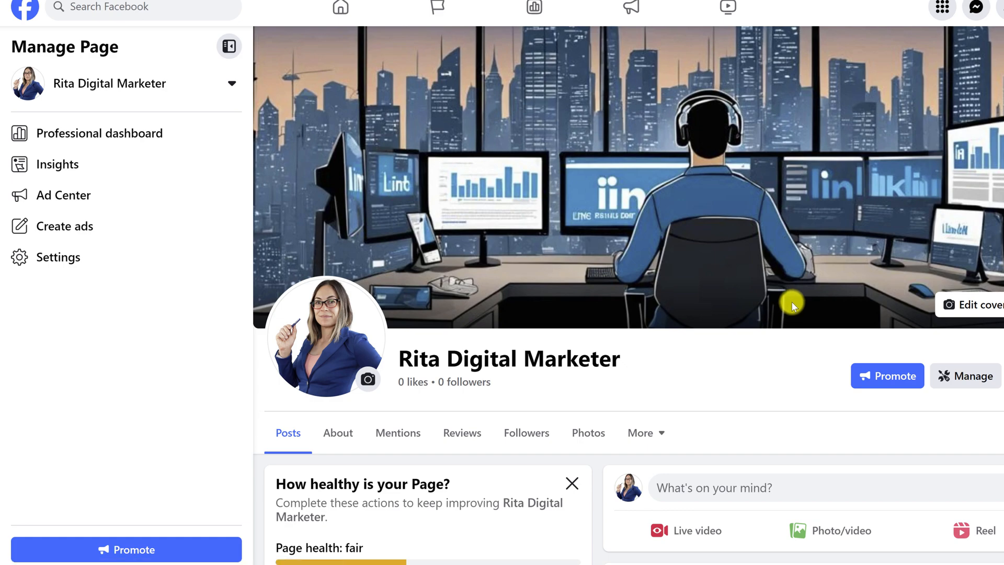